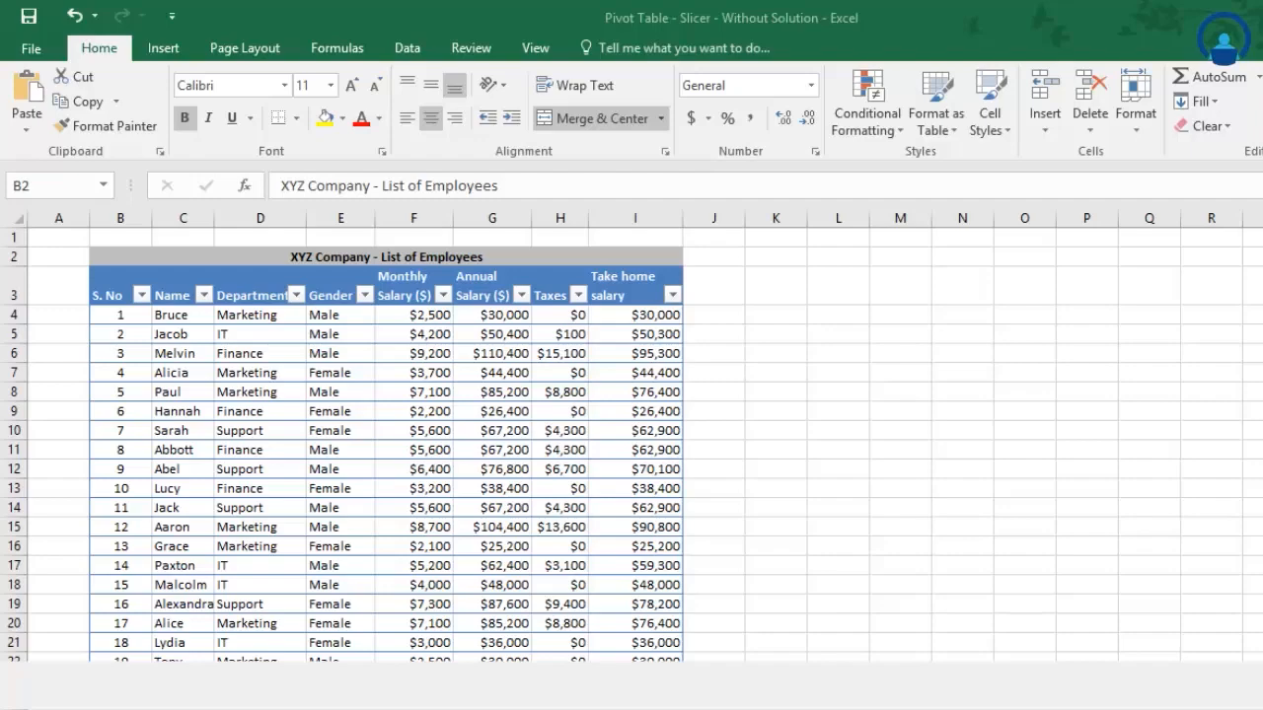
Insert a PivotChart on a new worksheet from the whole employee table, including its header row (Table2)
click(121, 315)
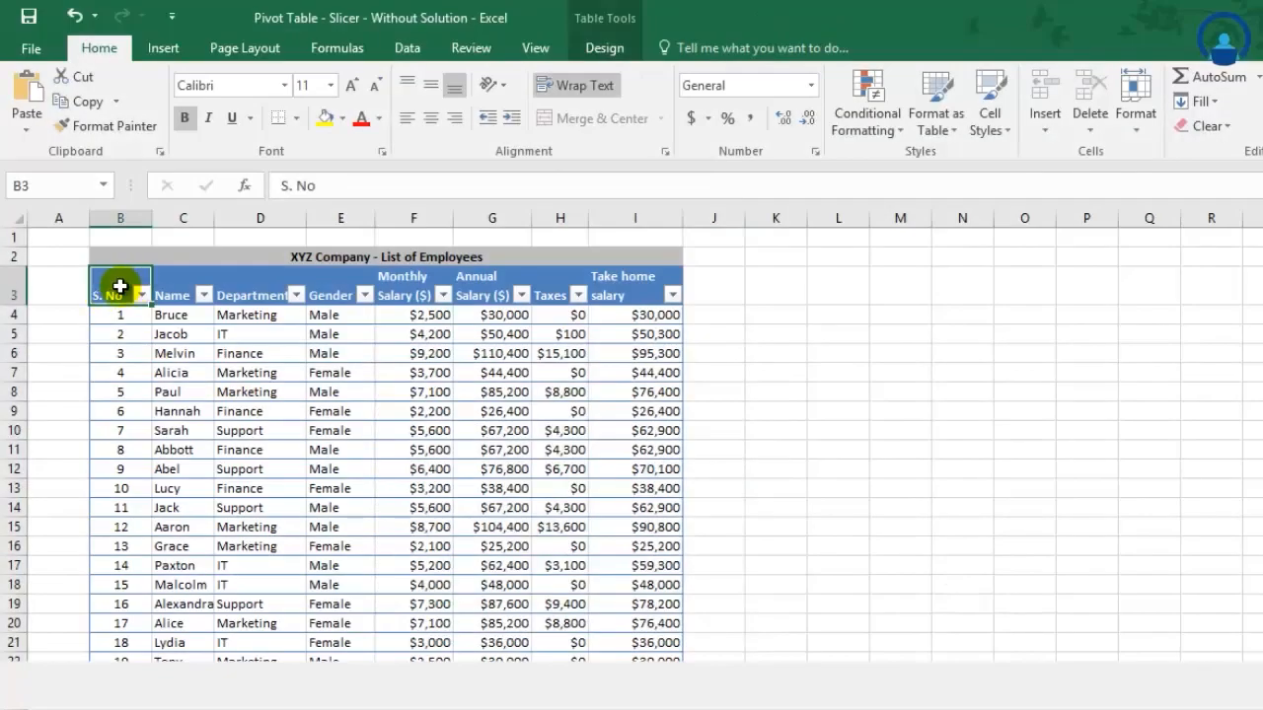
drag(120, 286, 631, 656)
click(160, 48)
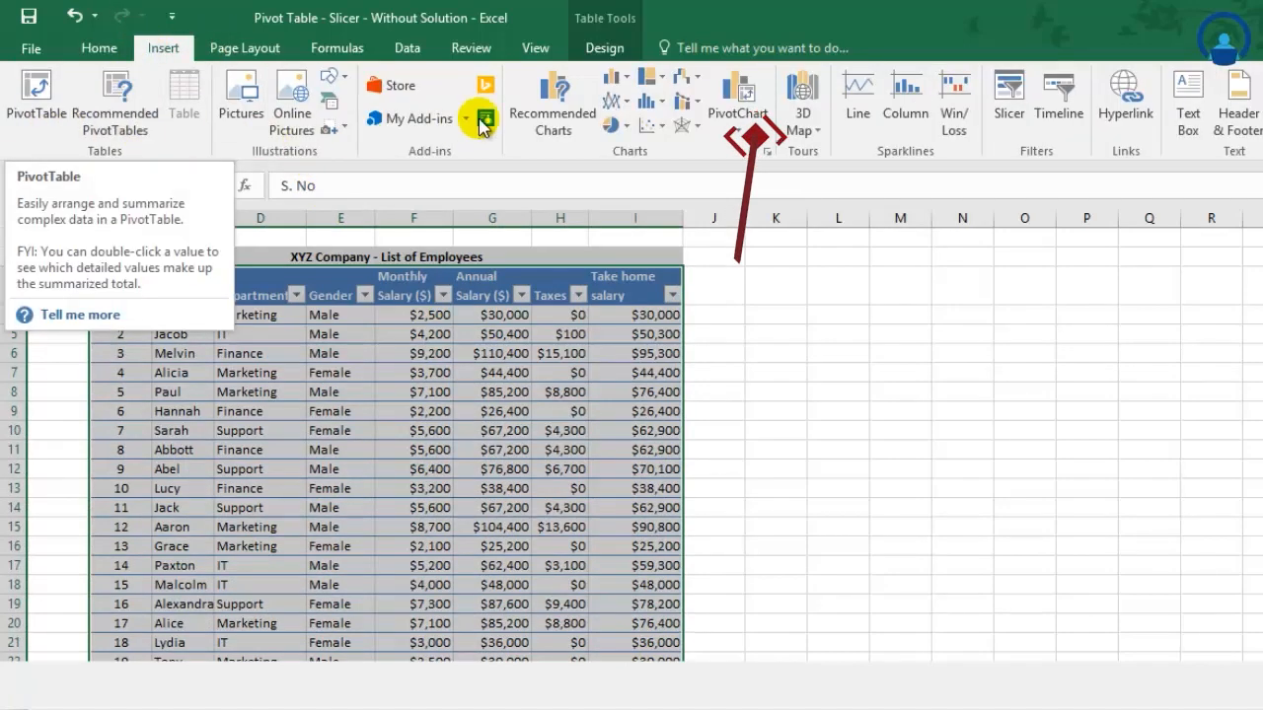
click(742, 98)
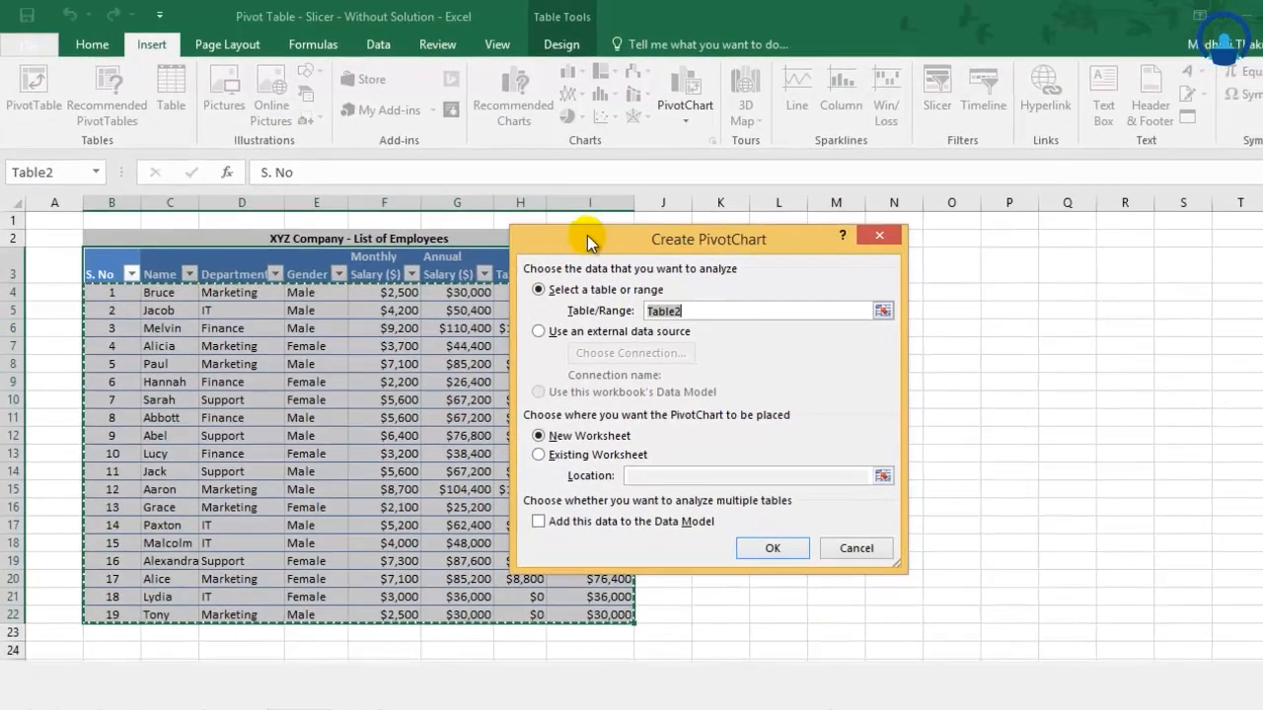
drag(588, 234, 865, 231)
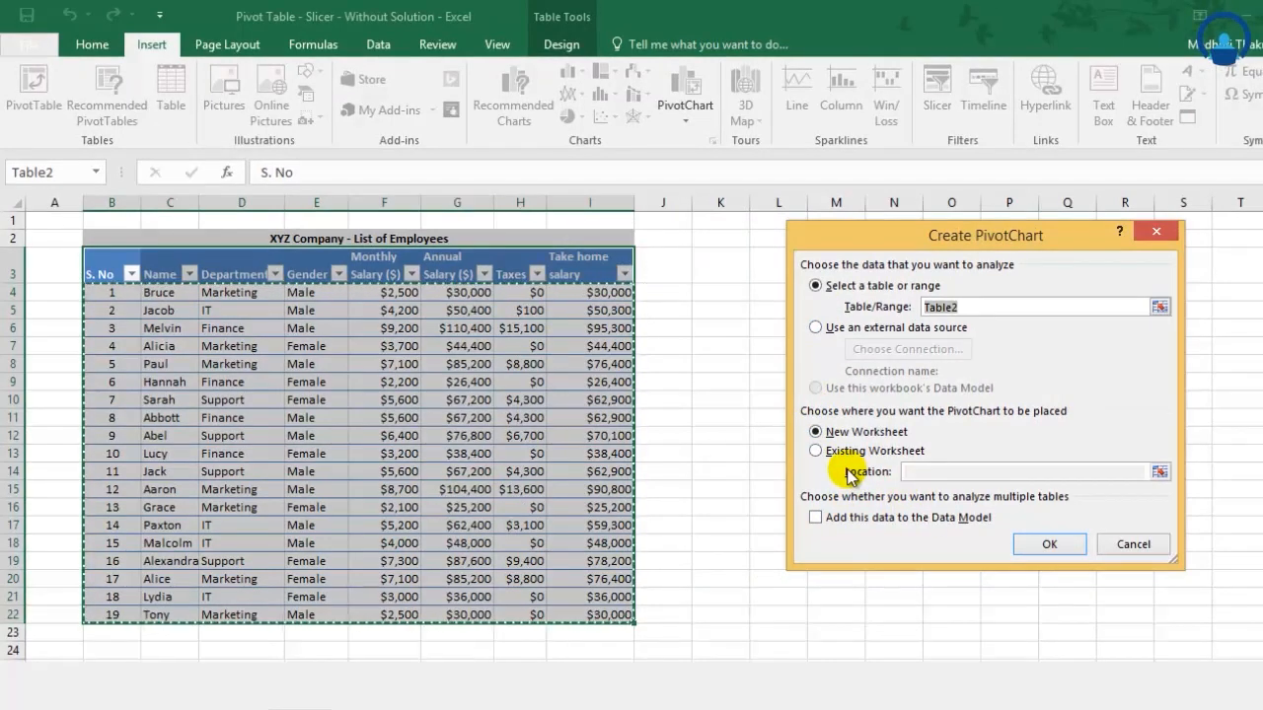
click(1049, 543)
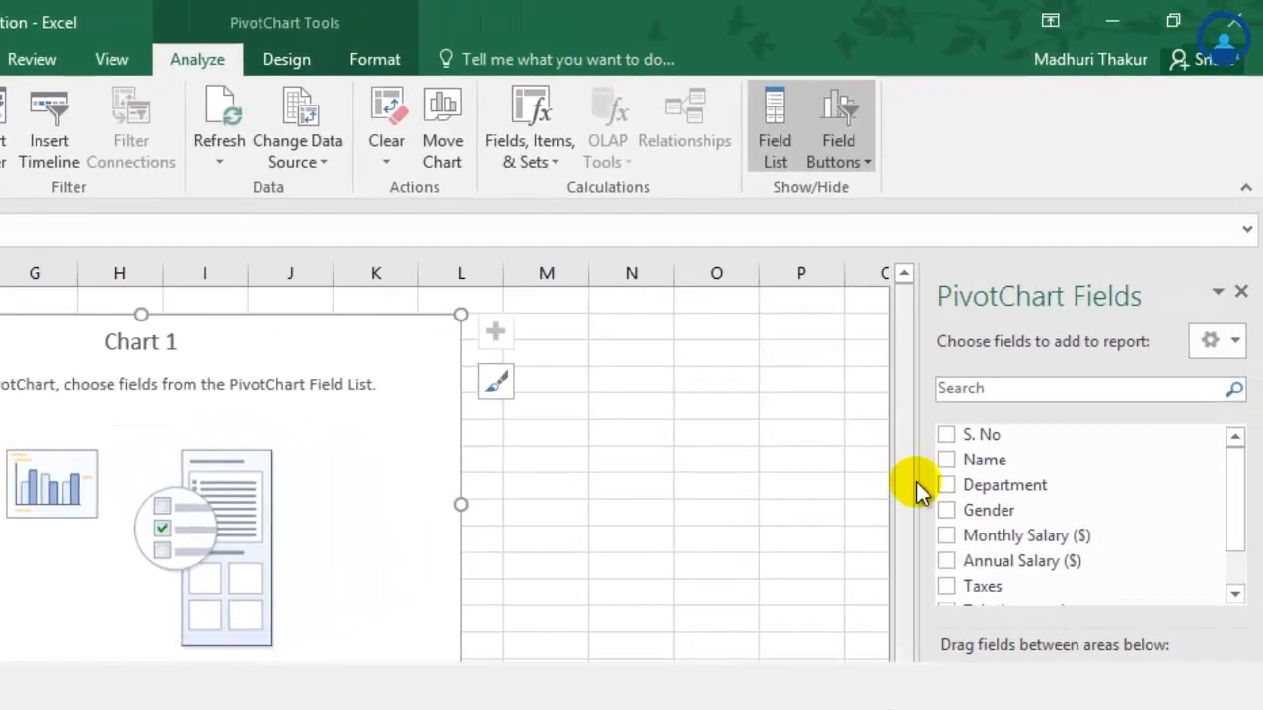
Set up the PivotChart with Department as axis categories, Gender as legend series and the sum of Monthly Salary ($) as values
click(946, 484)
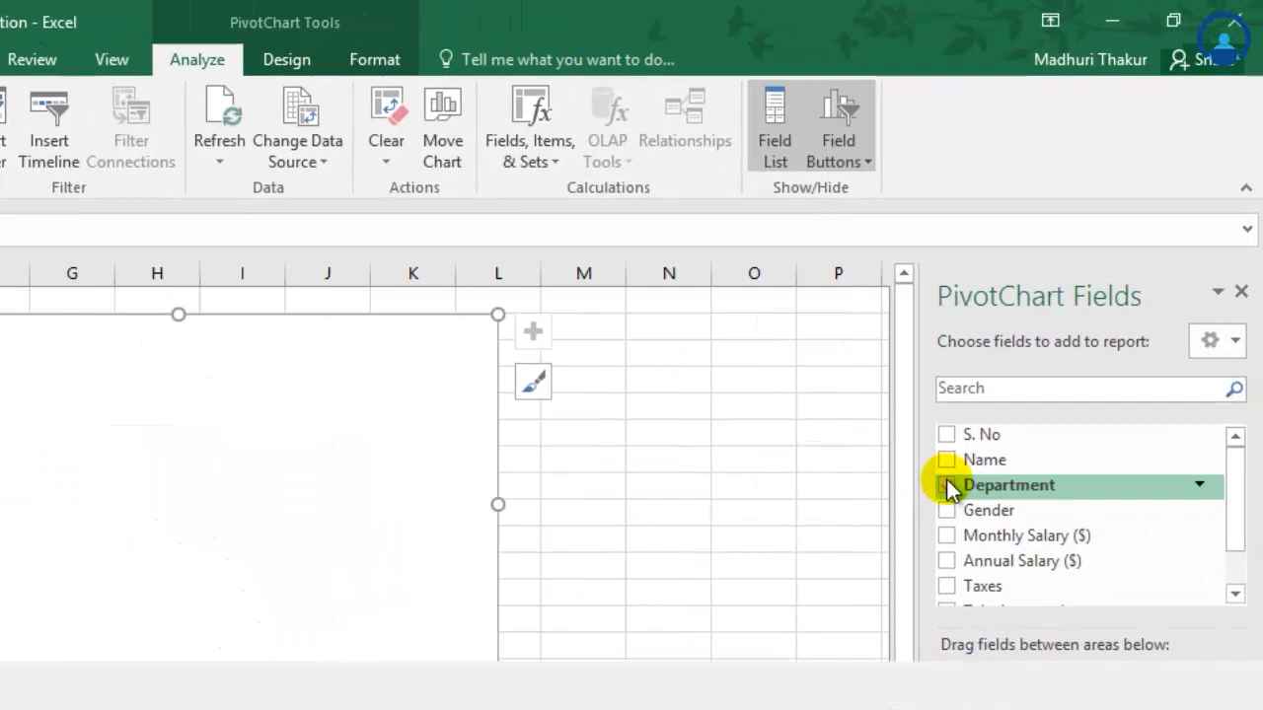
click(946, 485)
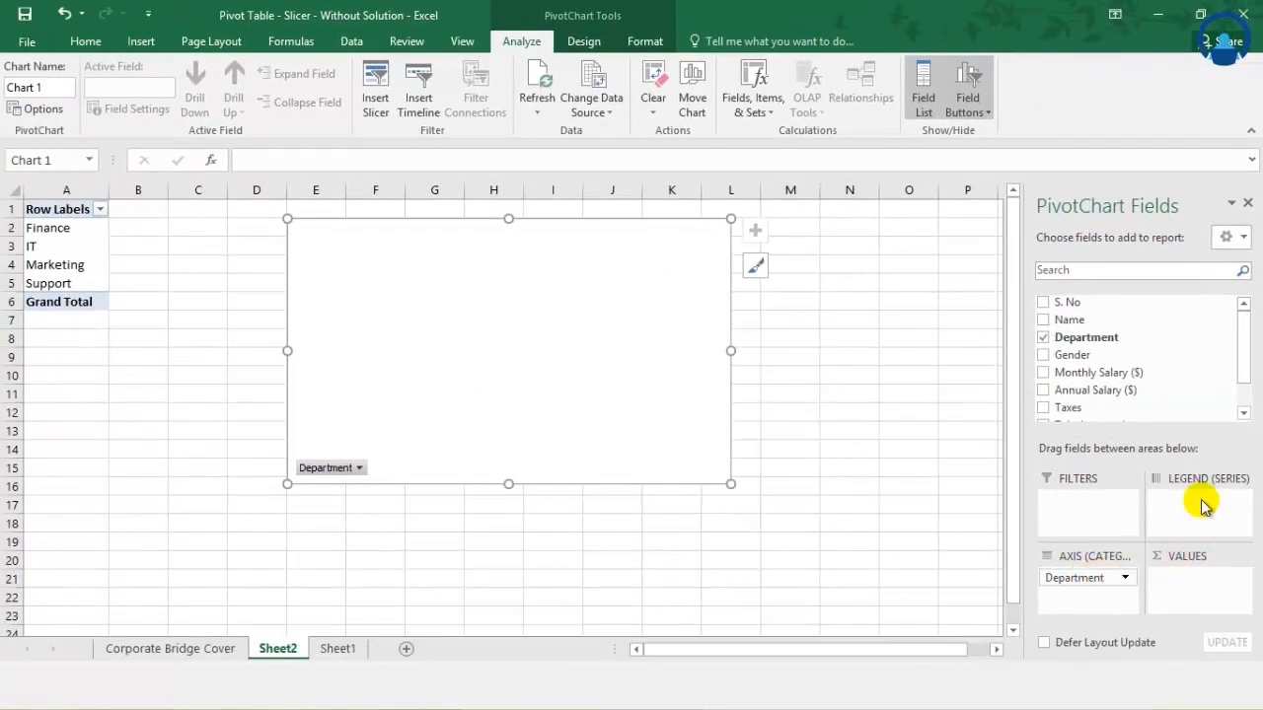
drag(1086, 358, 1181, 507)
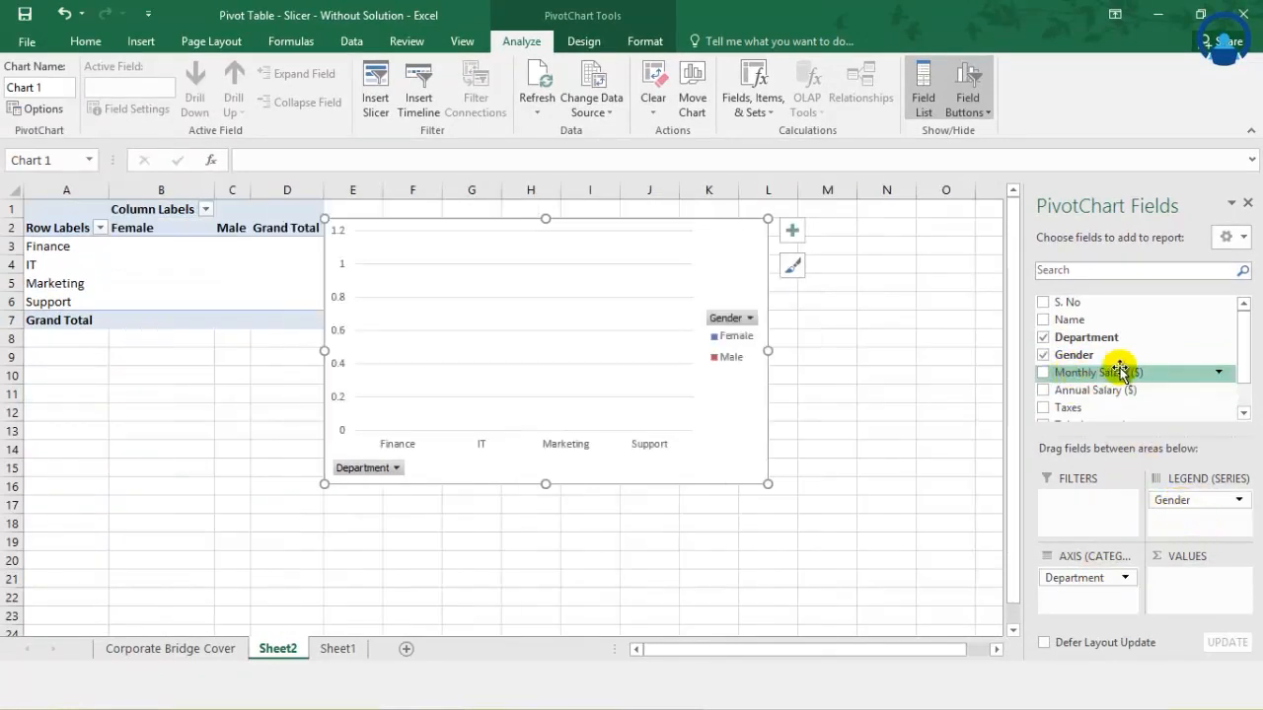
drag(1140, 387, 1213, 592)
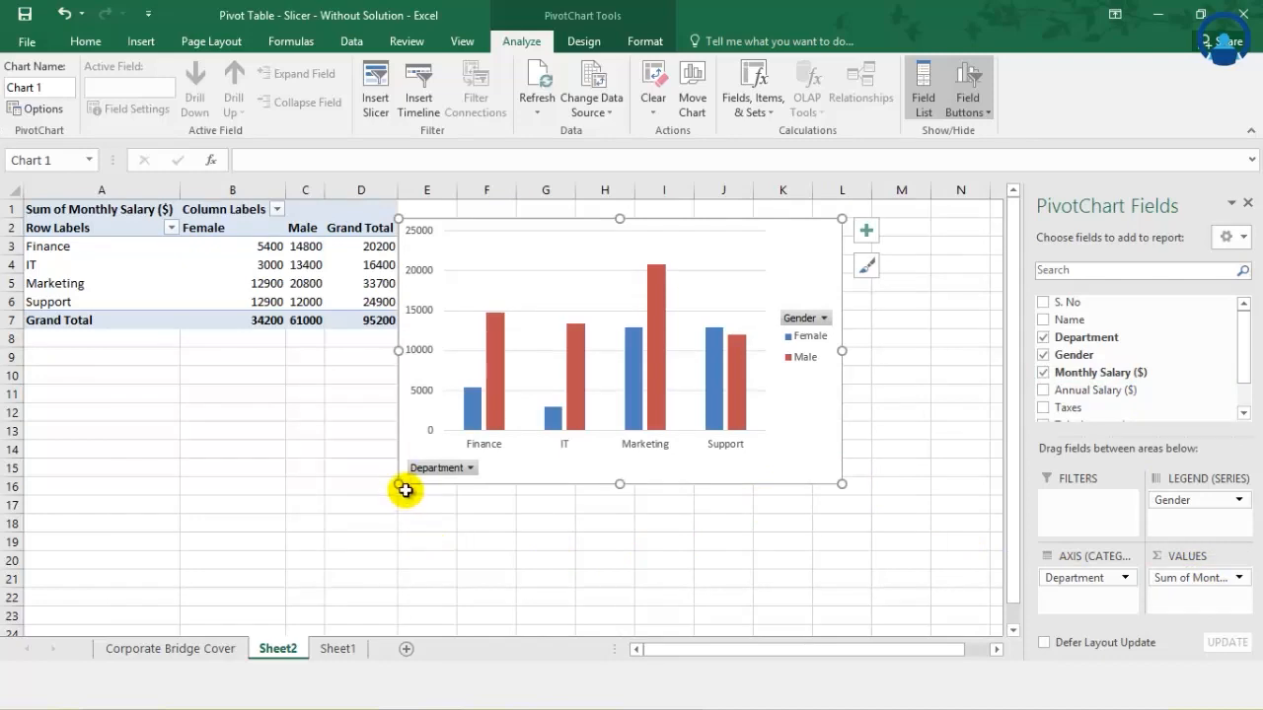
Enlarge the PivotChart down to about row 22 and move it clear of the pivot table's Grand Total column
drag(398, 483, 363, 563)
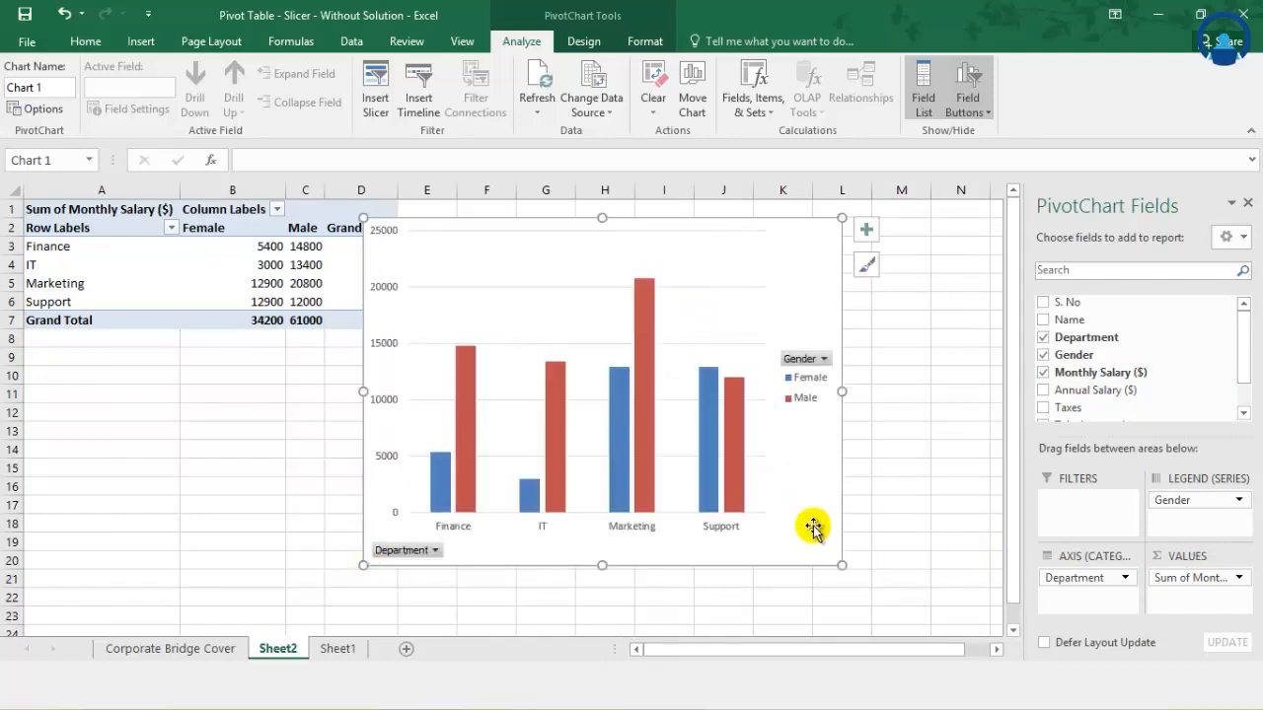
drag(840, 564, 866, 604)
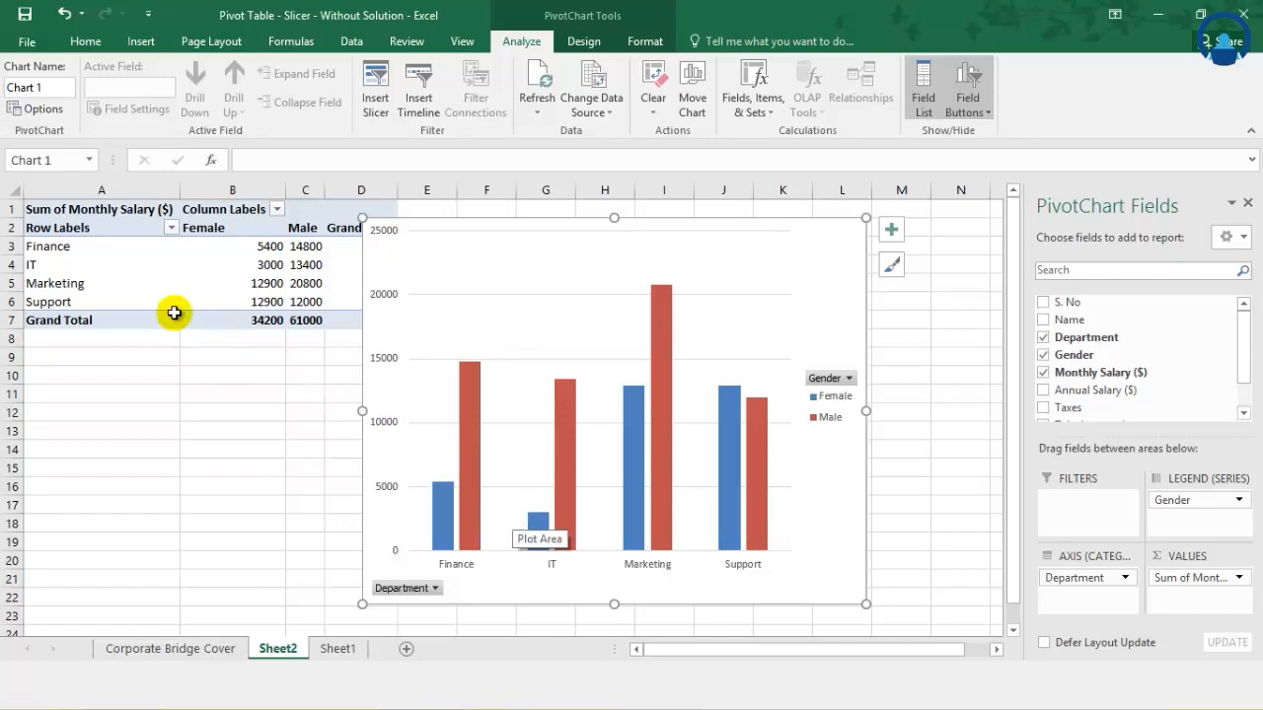
drag(484, 225, 552, 237)
drag(422, 240, 482, 240)
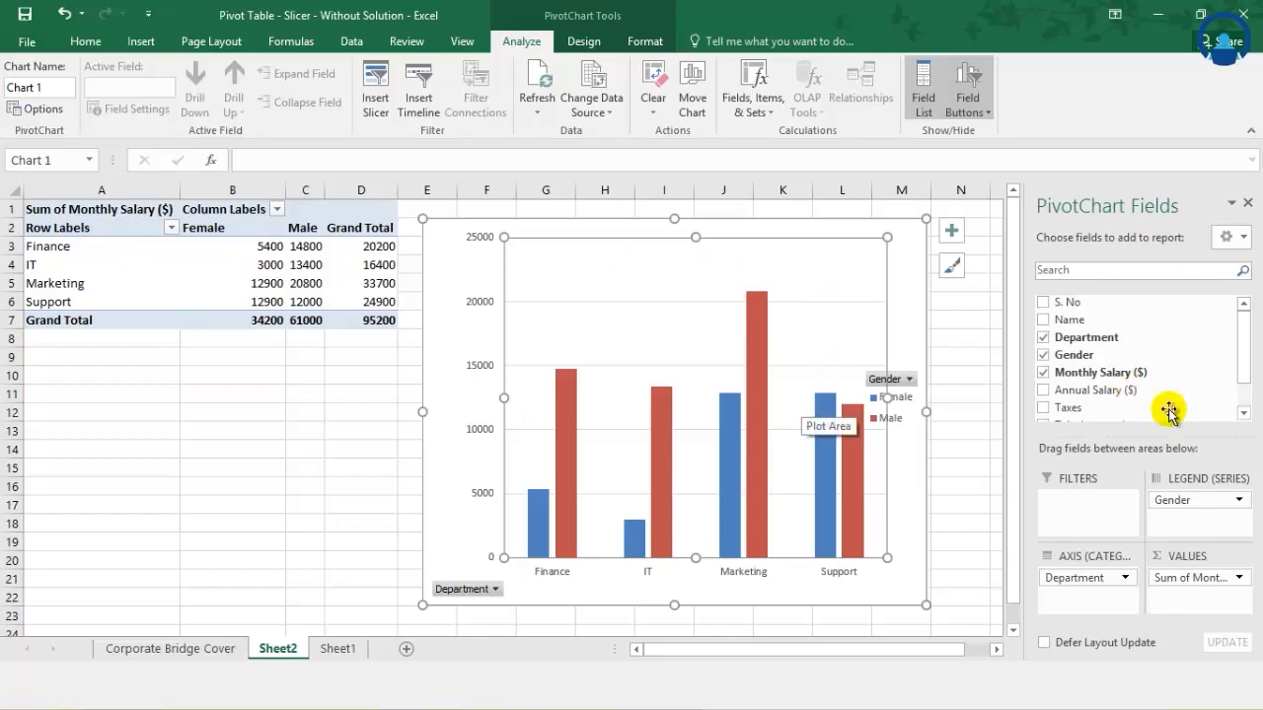
Filter the PivotChart's Department field to show only Marketing
click(494, 590)
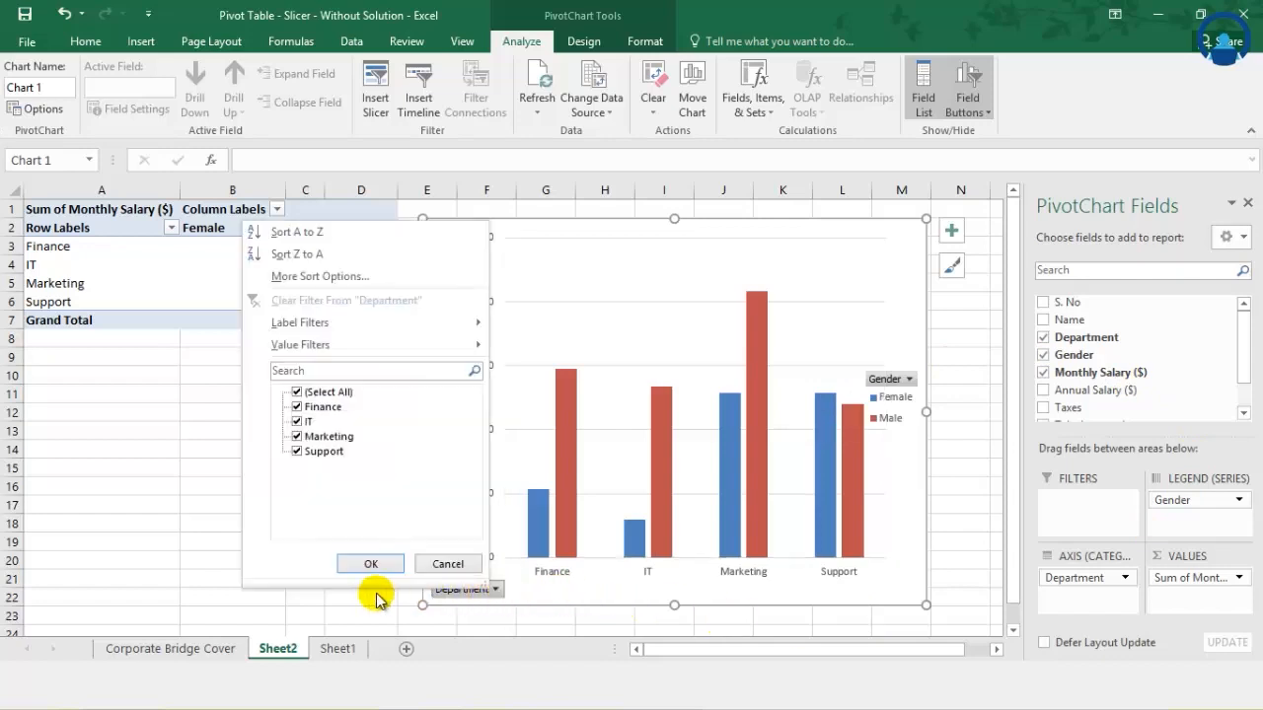
click(297, 393)
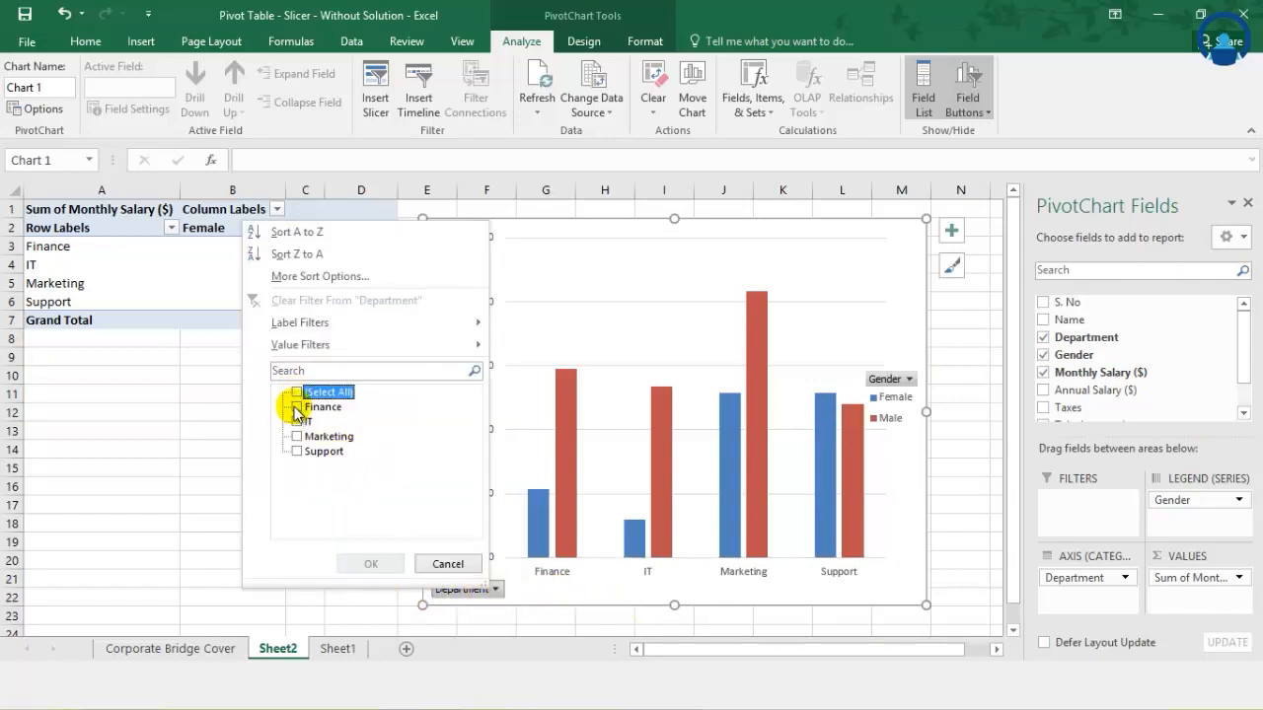
click(297, 437)
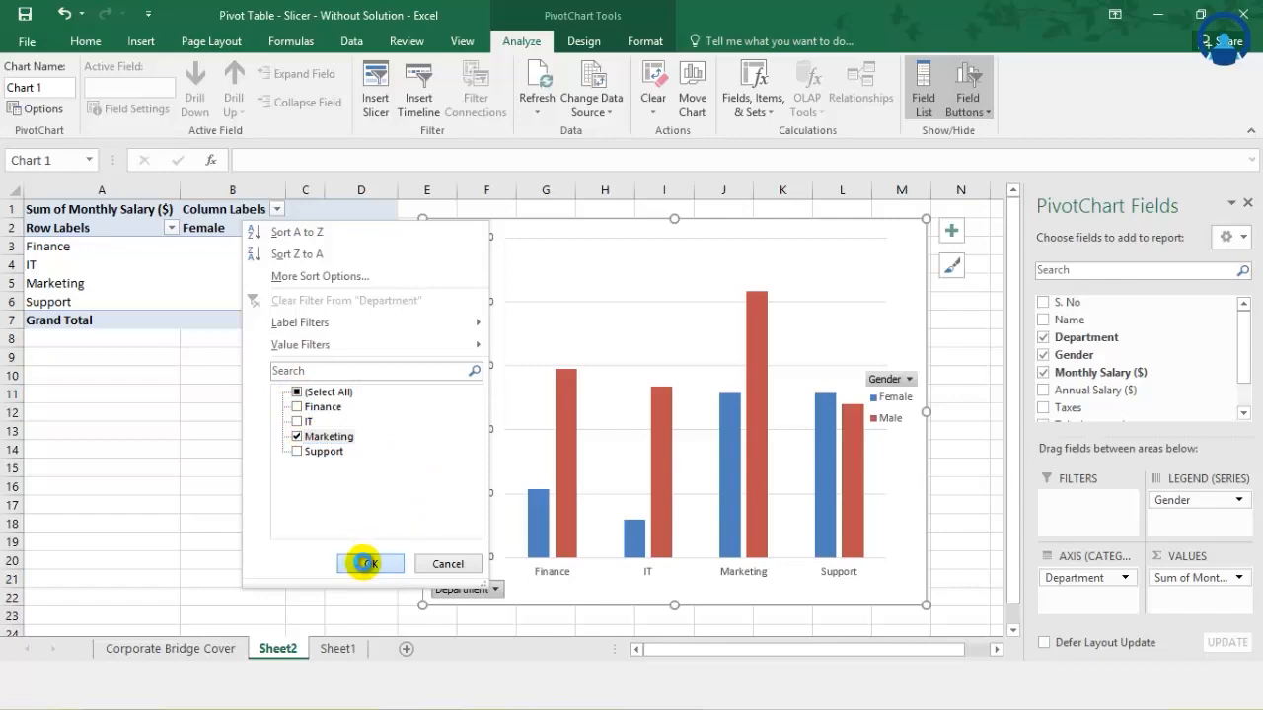
click(367, 563)
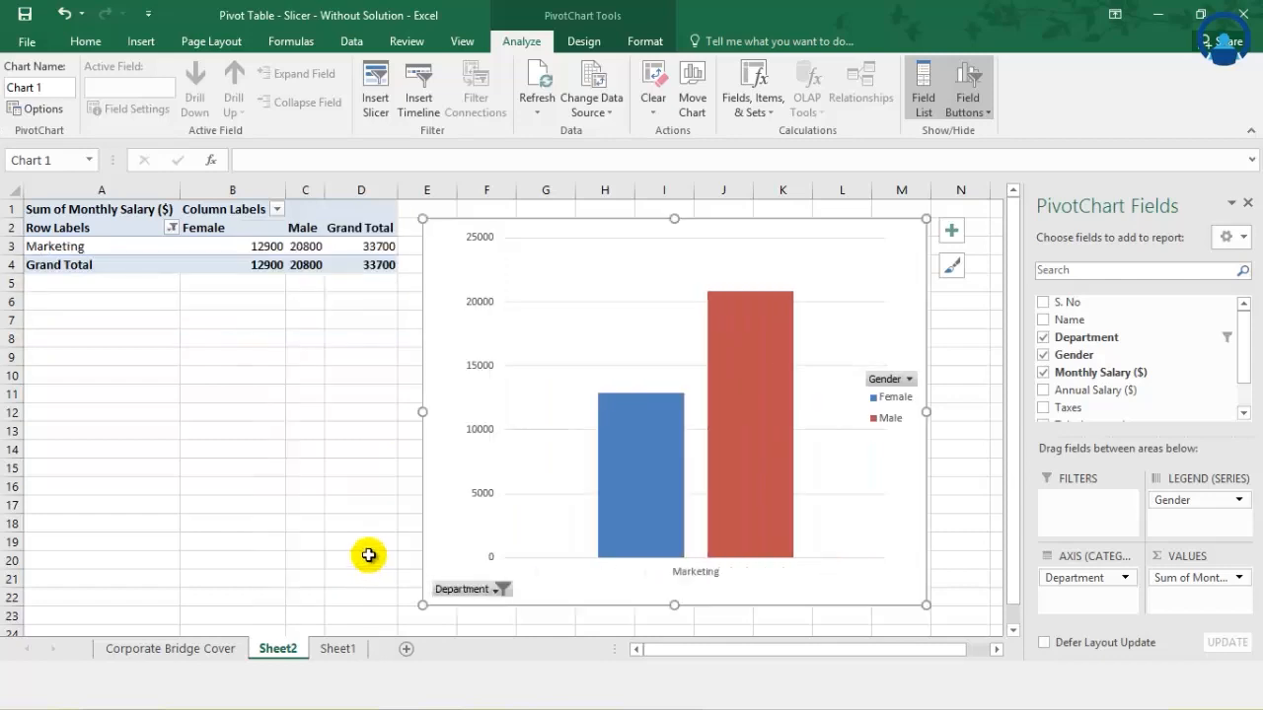
Filter the PivotChart's Gender field to show only Female
click(907, 380)
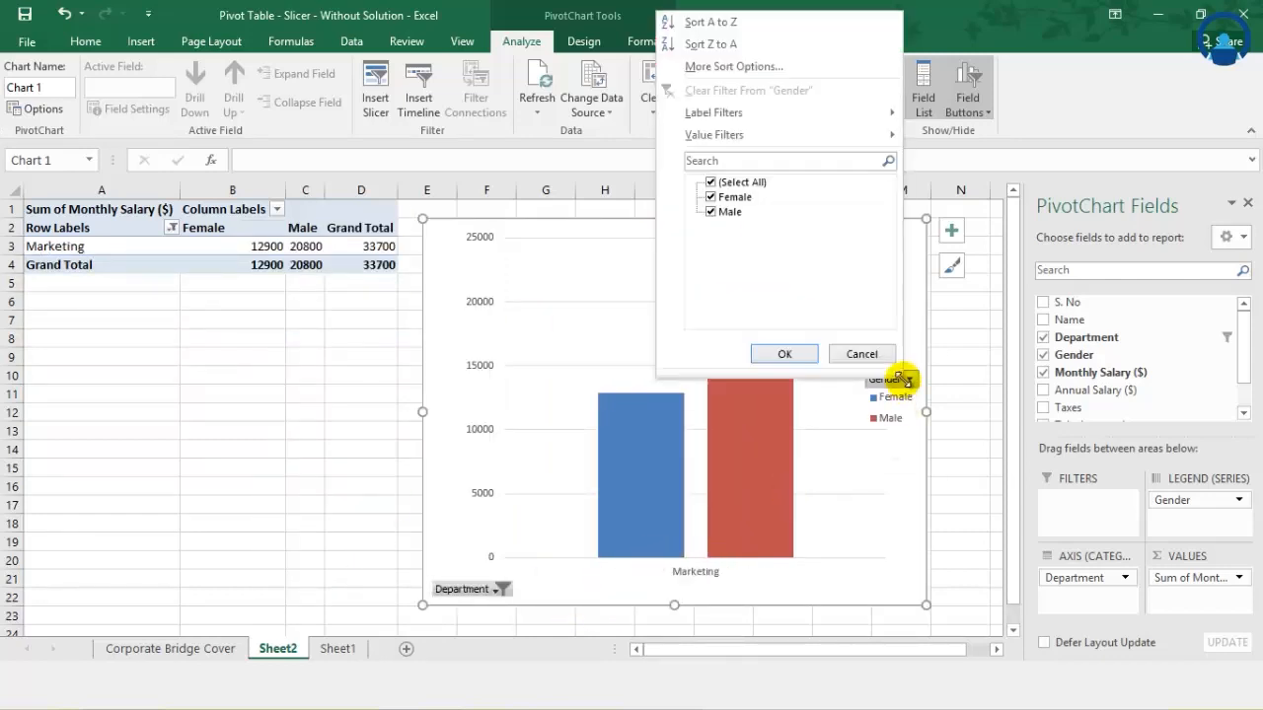
click(712, 183)
click(711, 198)
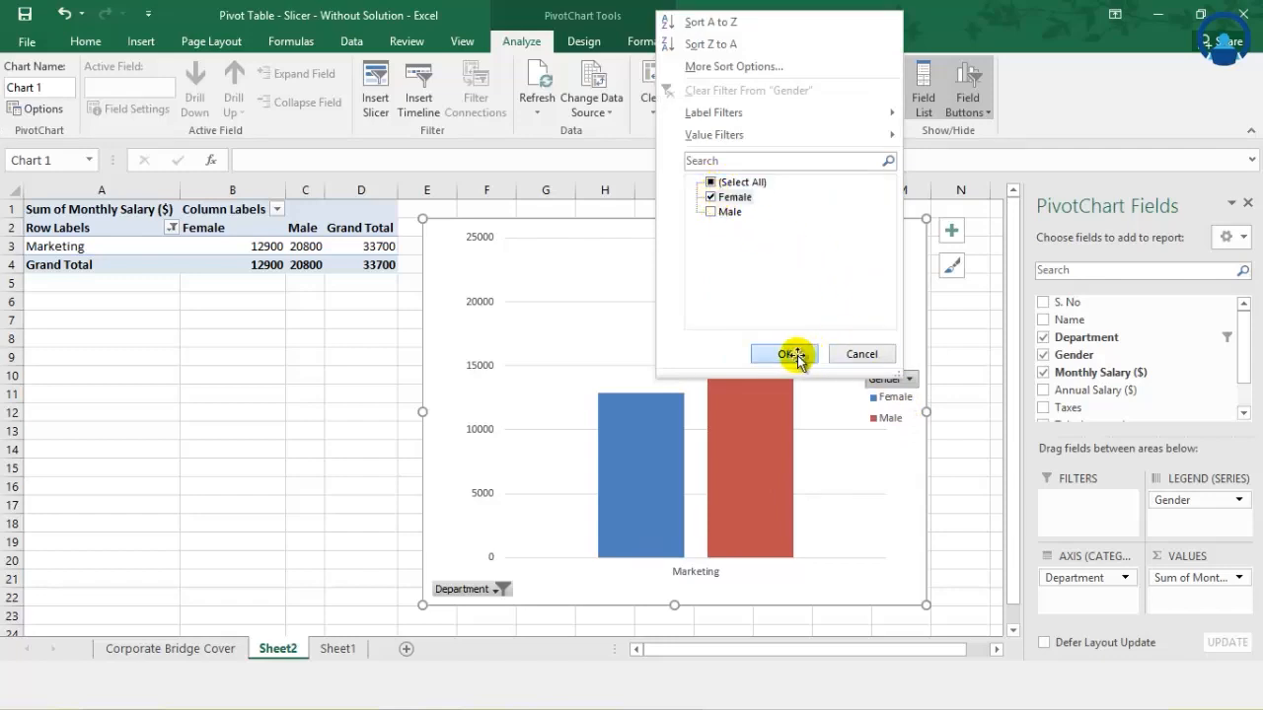
click(791, 354)
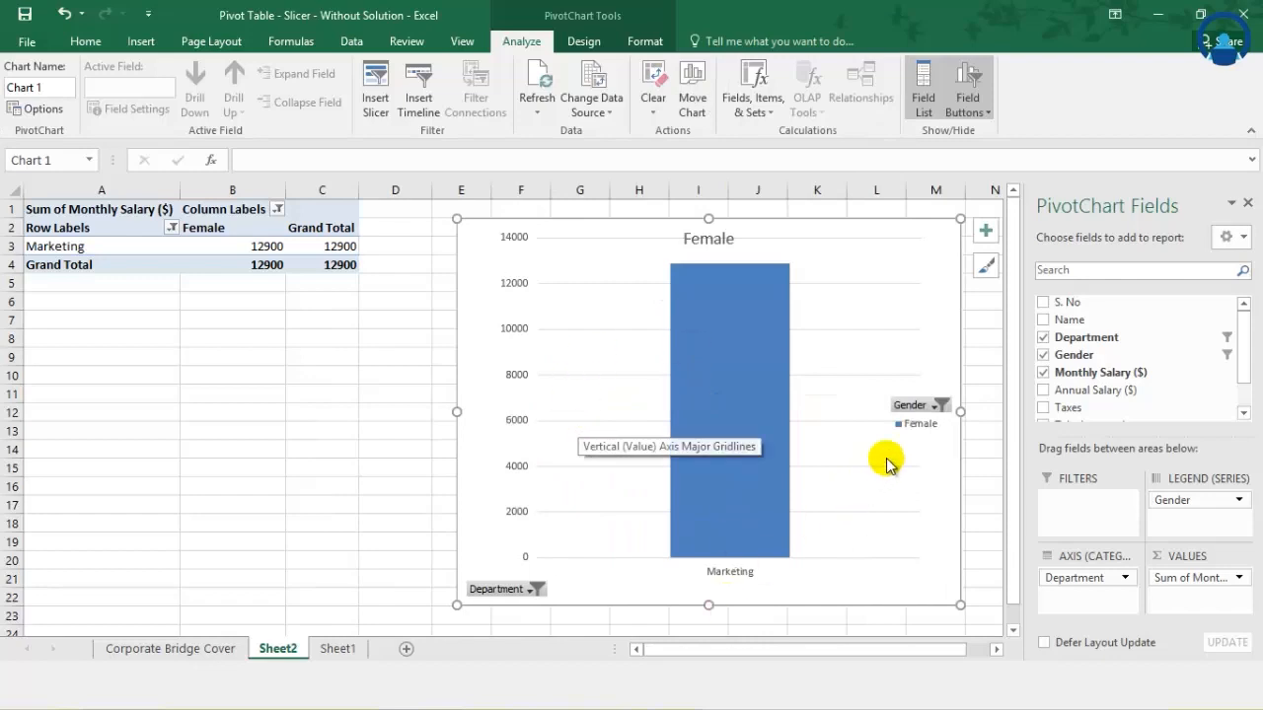
Reset the PivotChart's Gender and Department filters to include all items
click(910, 406)
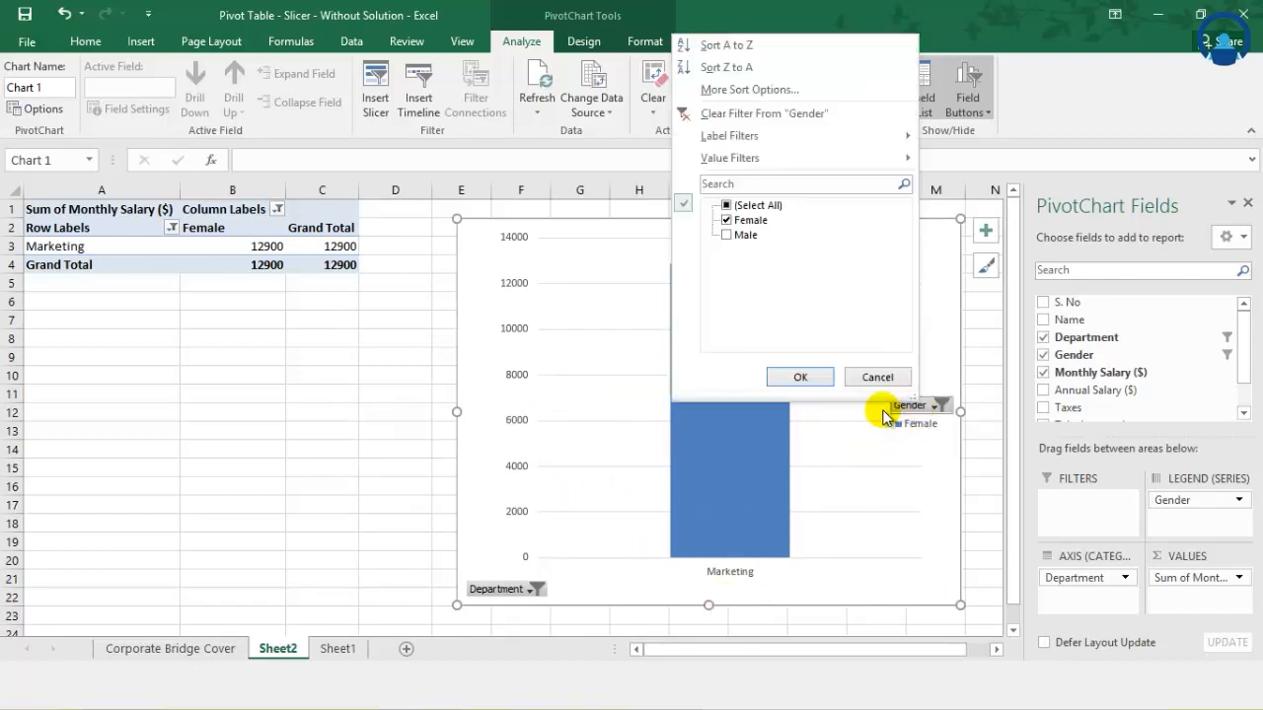
click(735, 209)
click(808, 375)
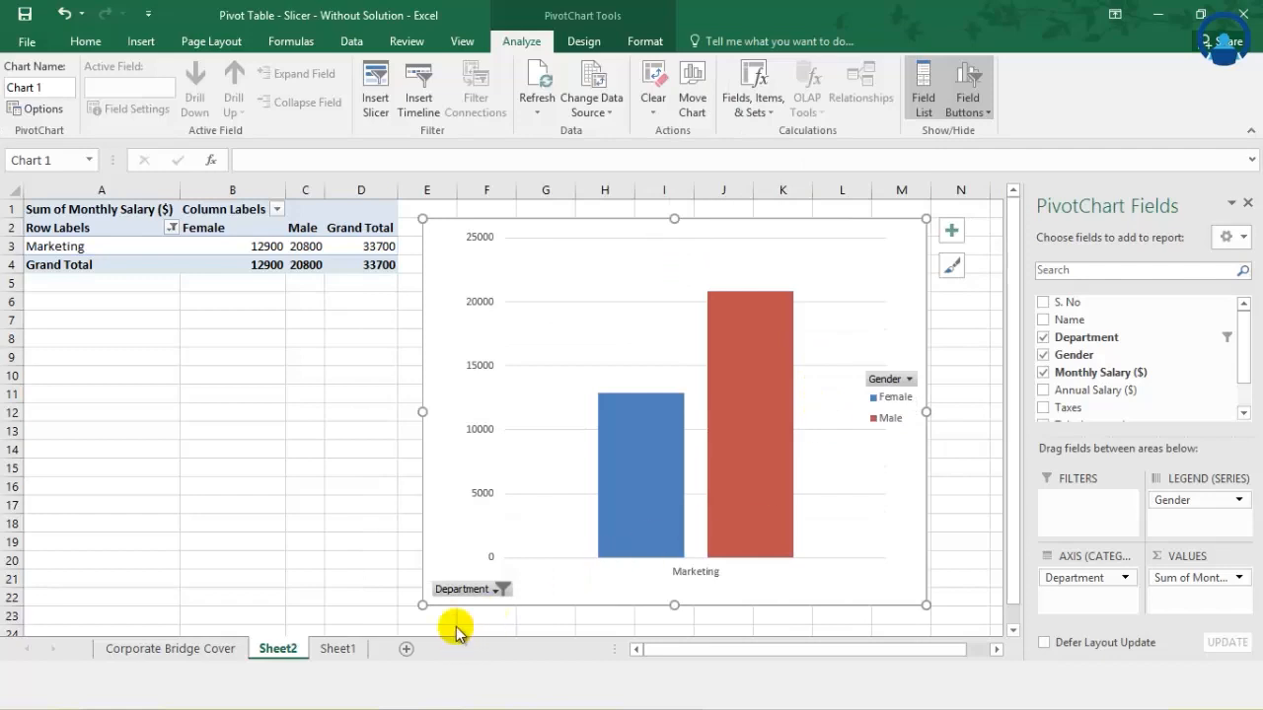
click(493, 589)
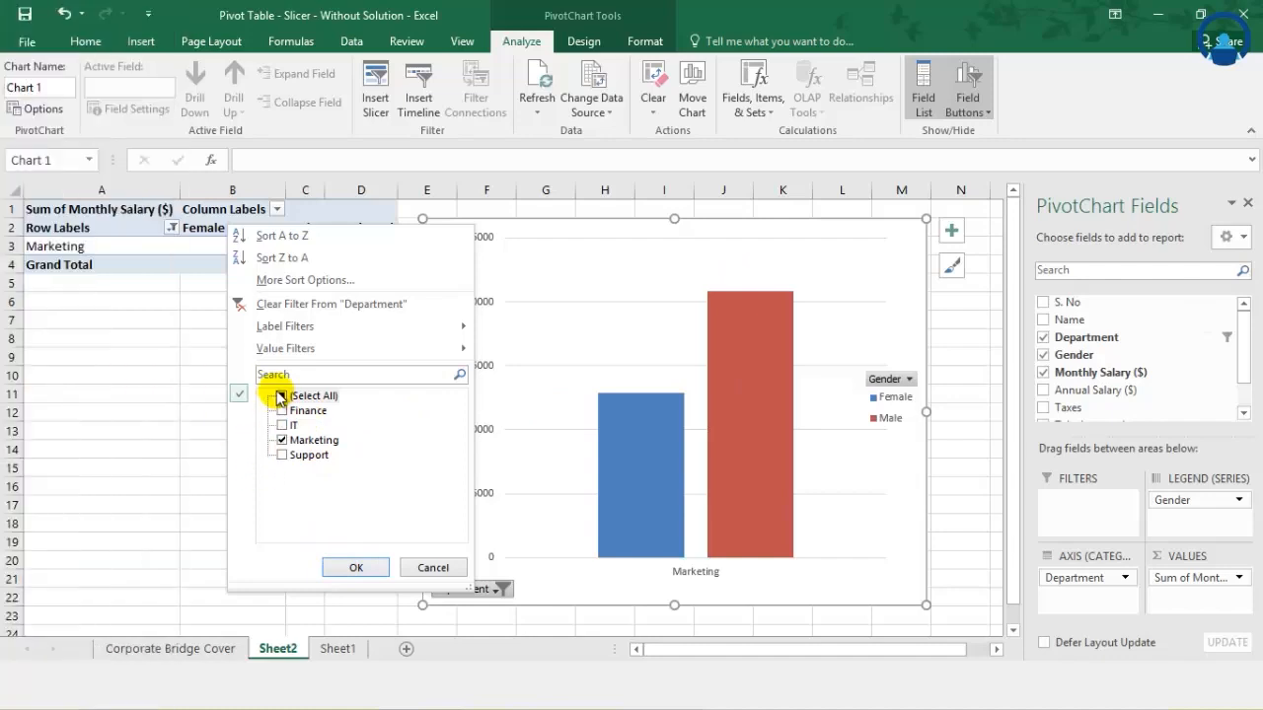
click(282, 397)
click(281, 396)
click(358, 567)
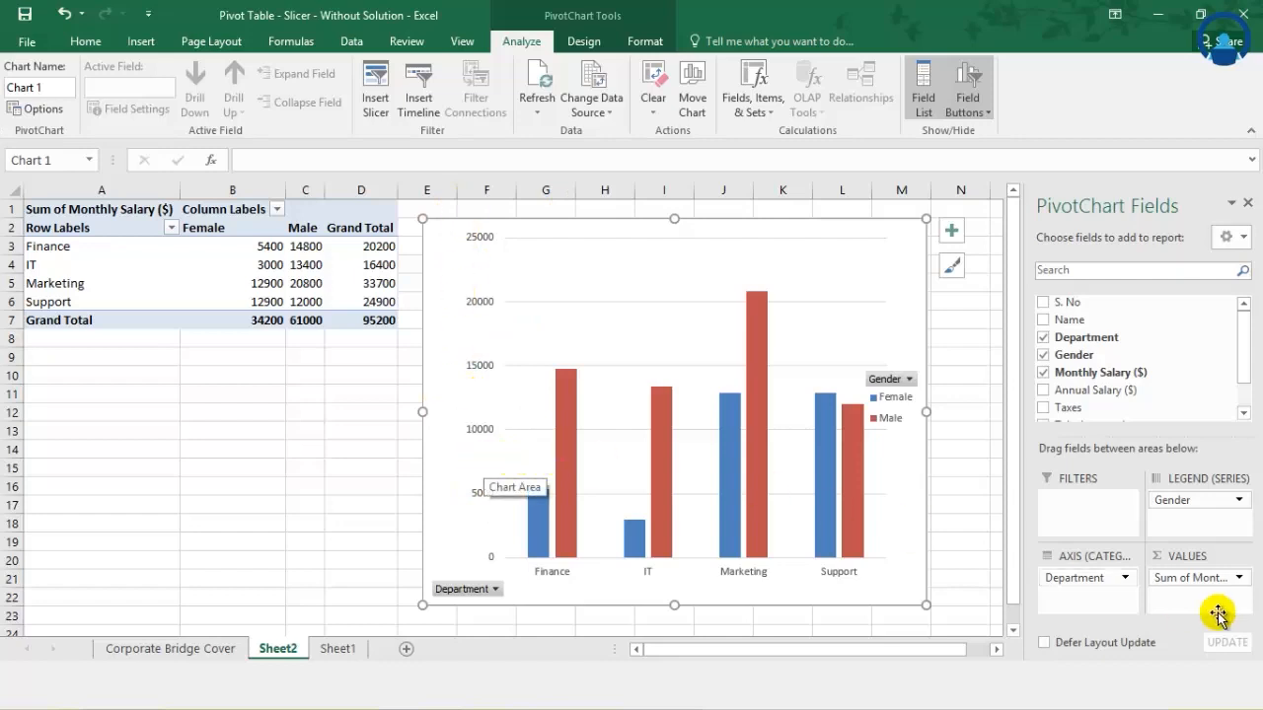
Format the Sum of Monthly Salary ($) value field as Currency with the $ symbol and 2 decimal places
click(1239, 579)
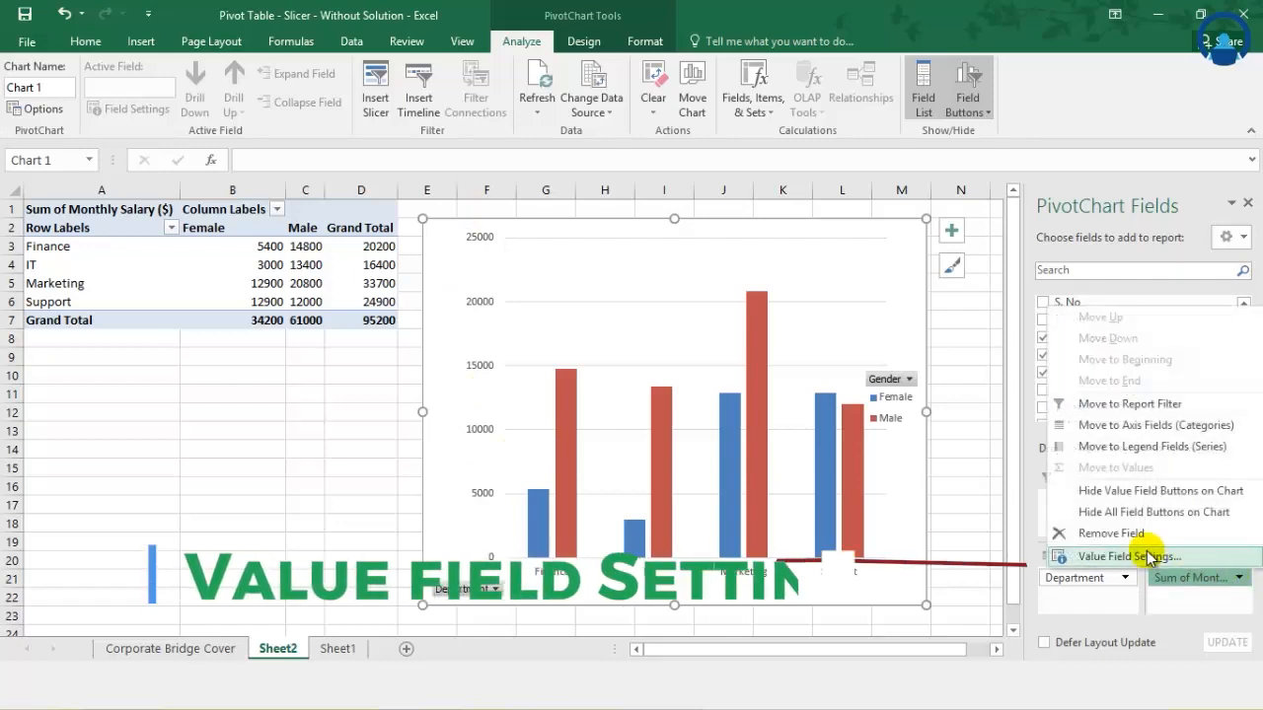
click(1148, 555)
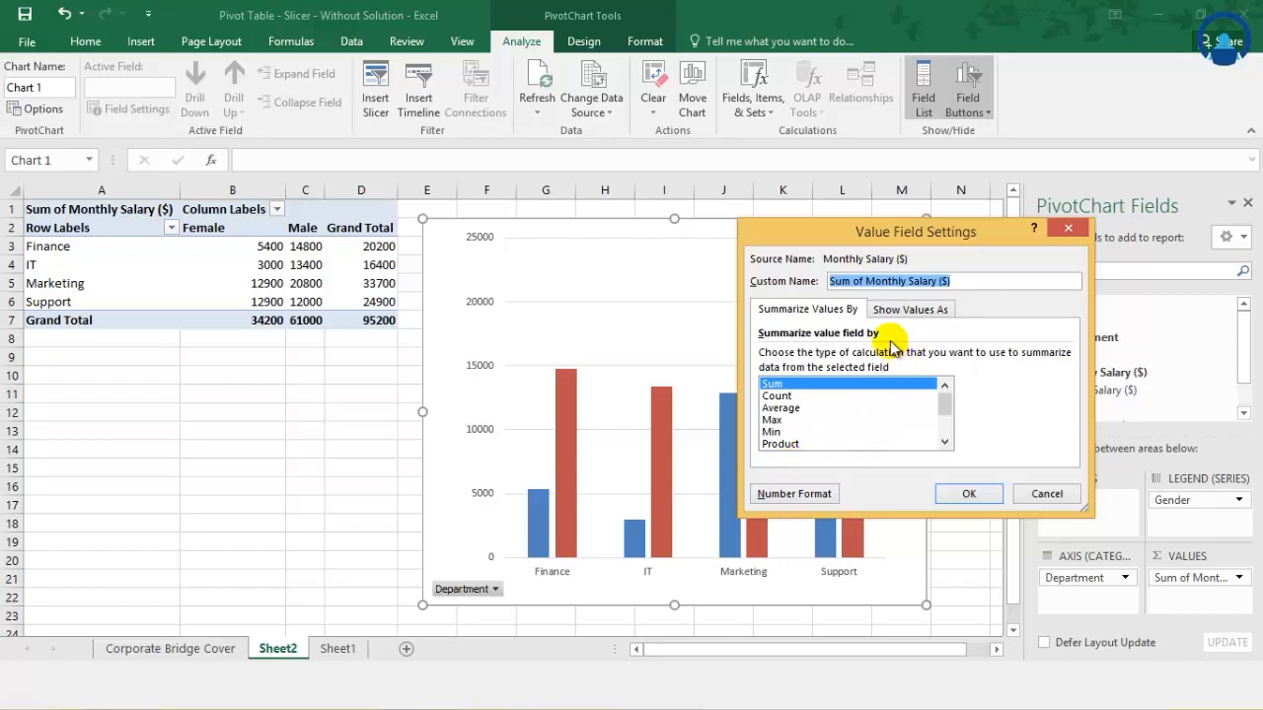
mouse_move(944, 405)
mouse_down()
mouse_move(945, 417)
mouse_move(940, 403)
mouse_up()
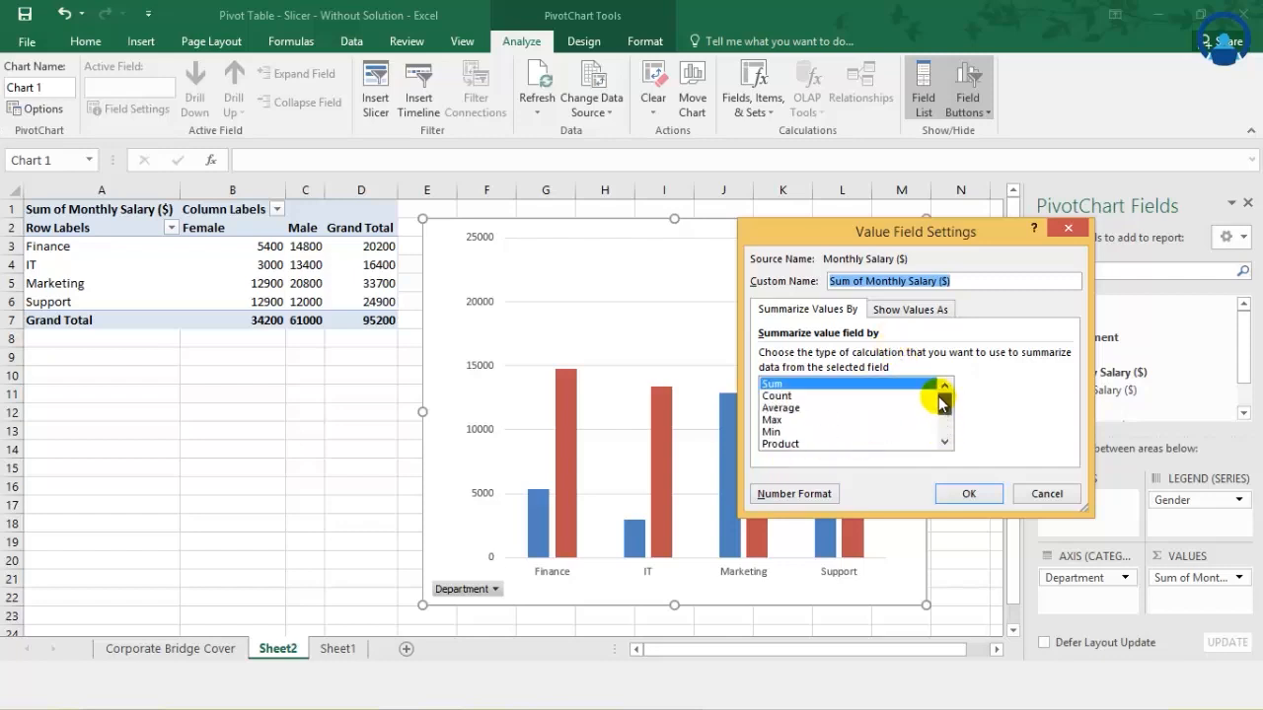
click(835, 494)
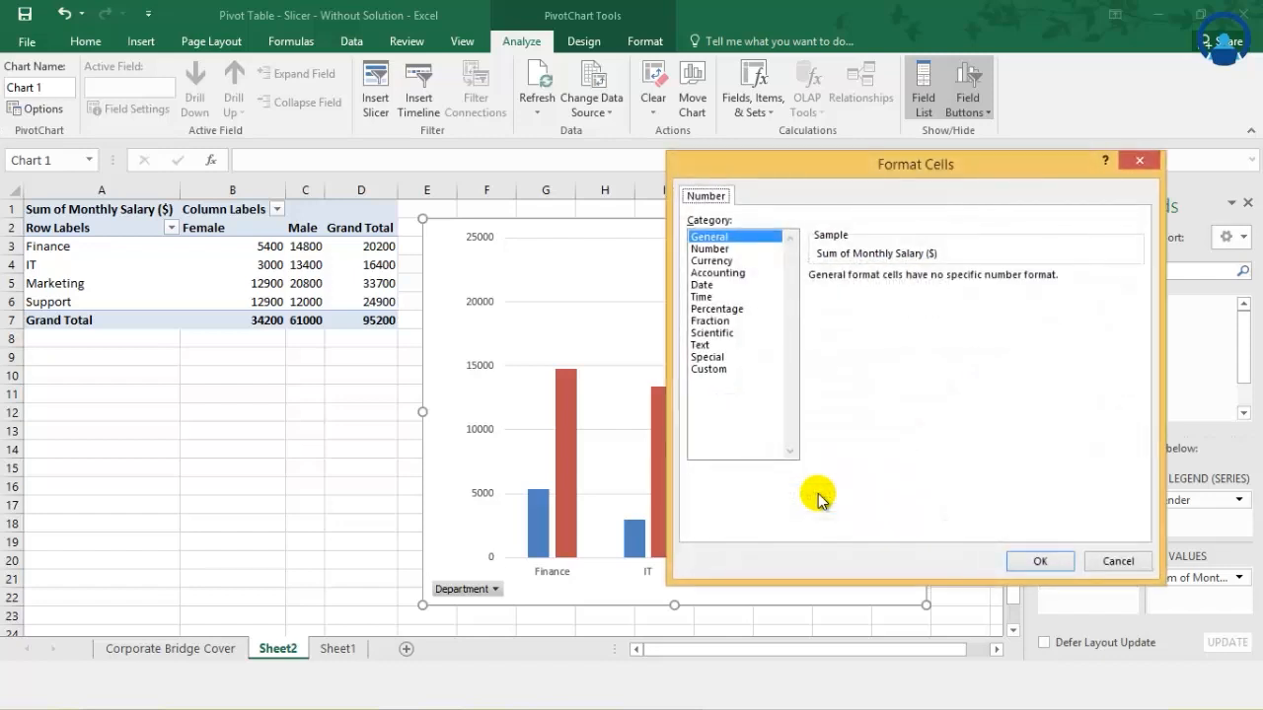
click(711, 261)
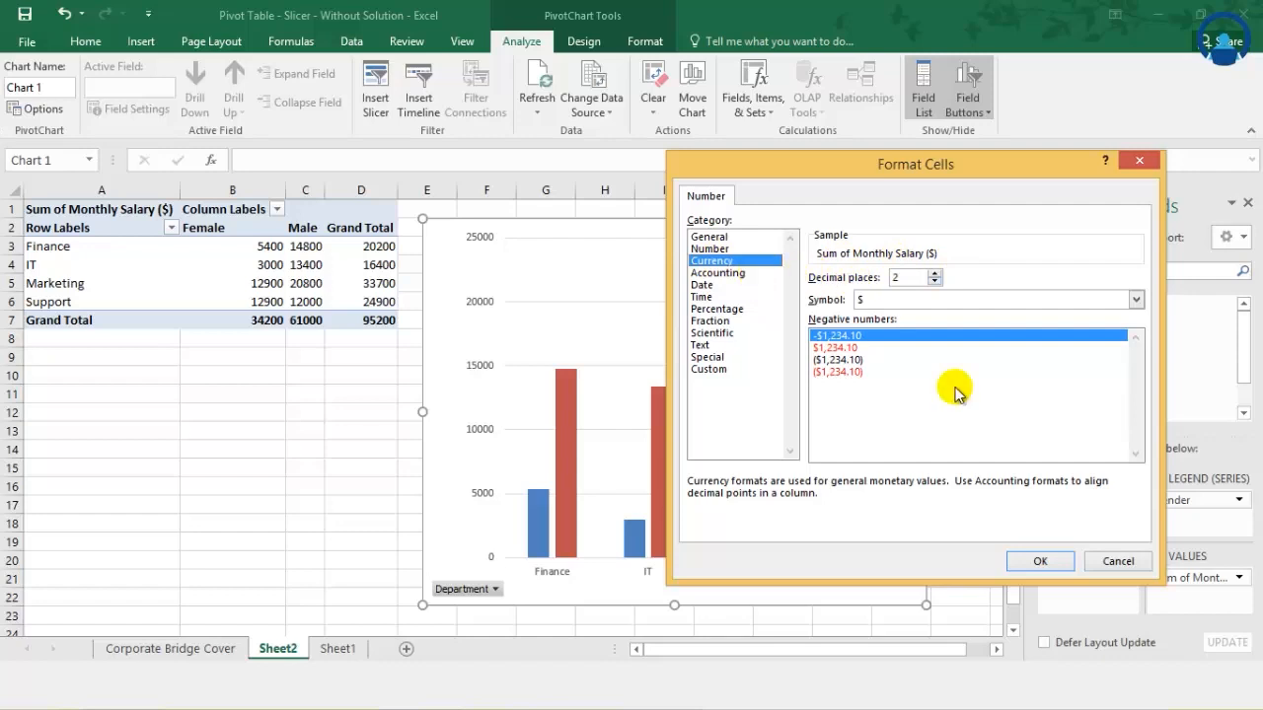
click(1022, 559)
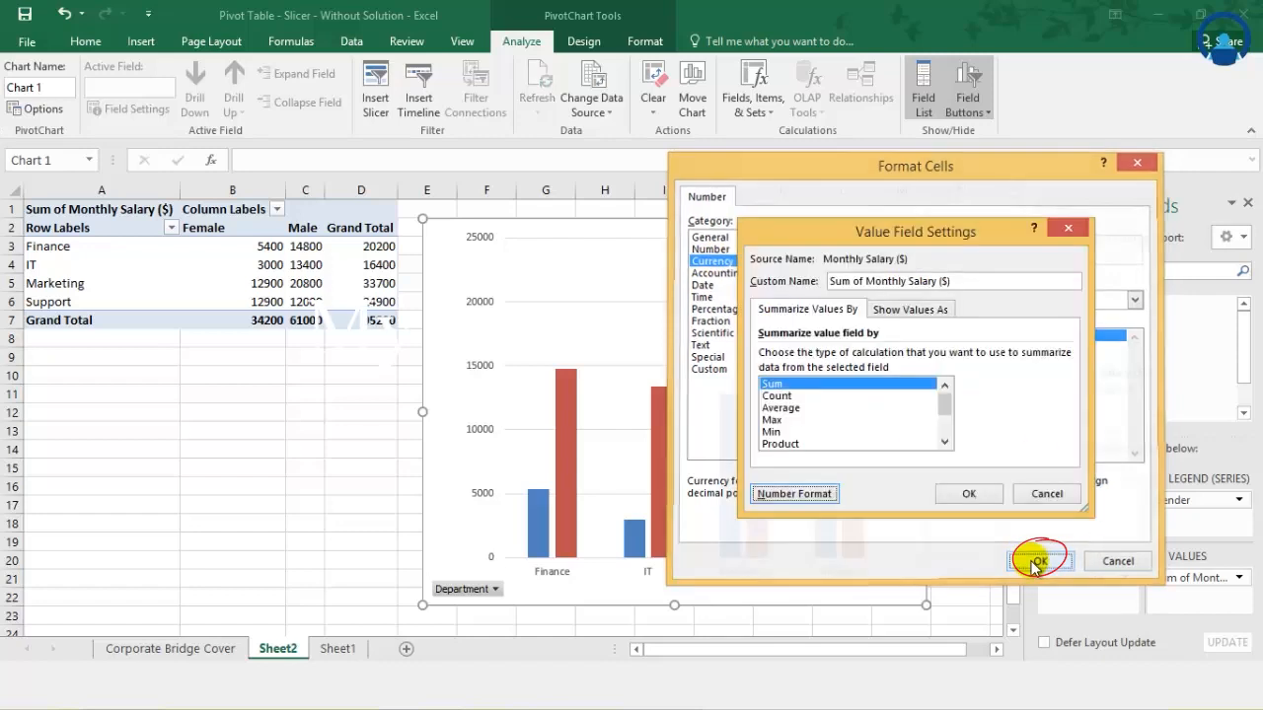
click(977, 490)
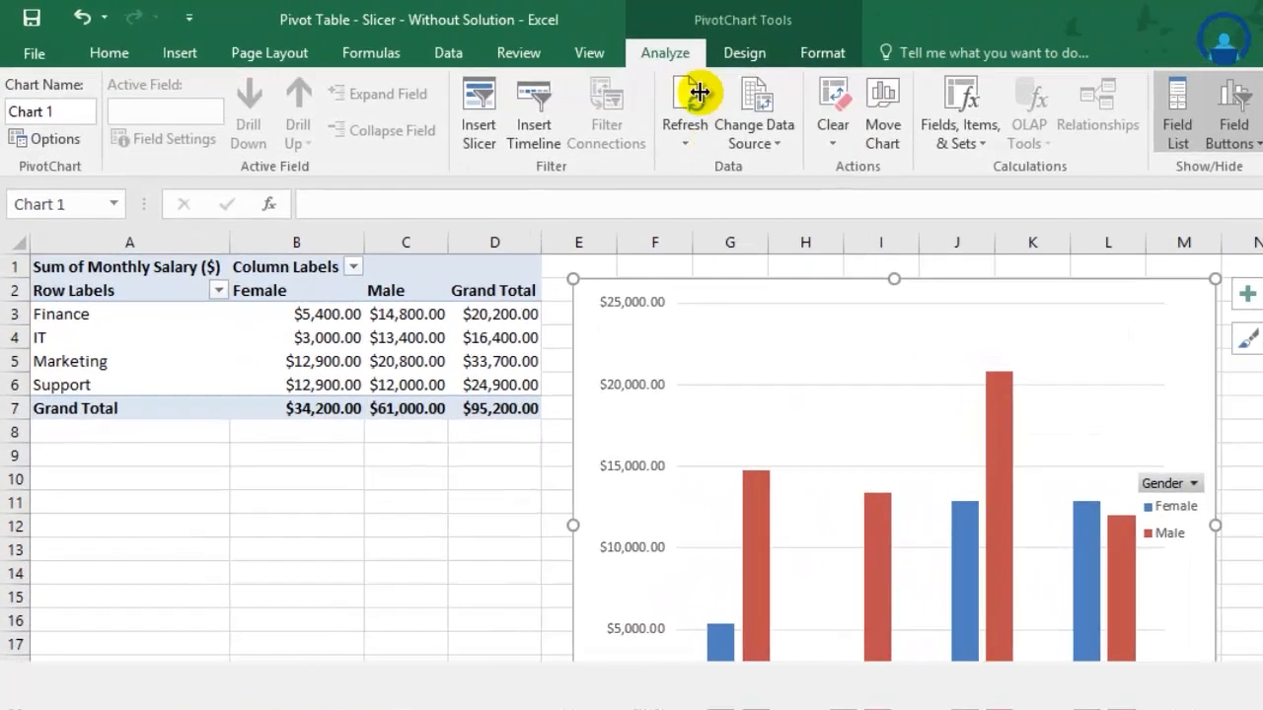
Apply the first quick layout to the PivotChart, which has a title above the plot and a legend beside it
click(583, 40)
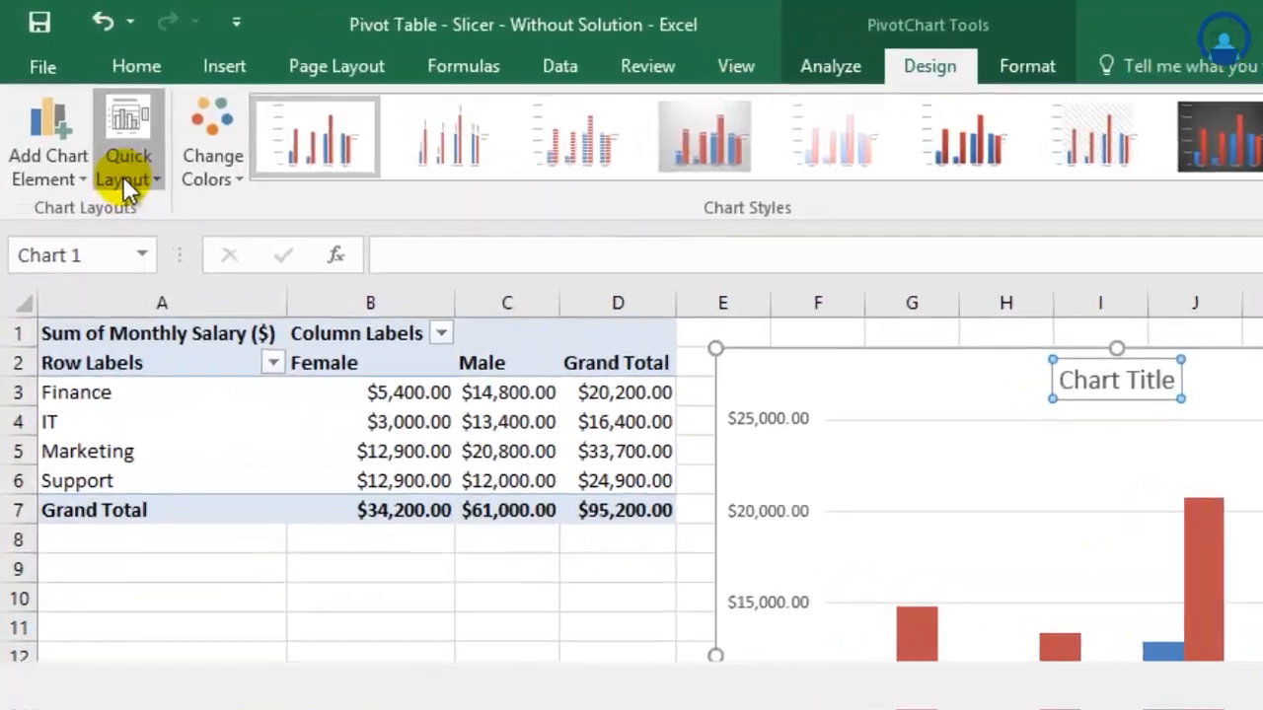
click(78, 112)
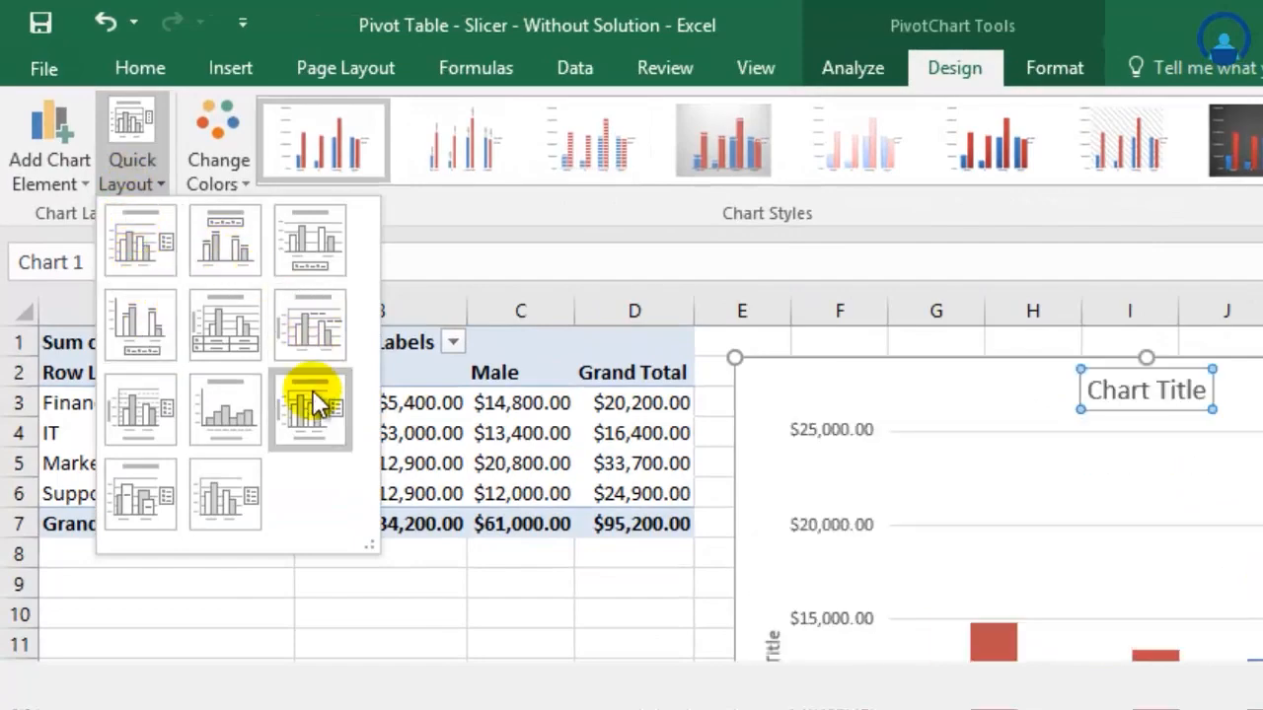
click(127, 256)
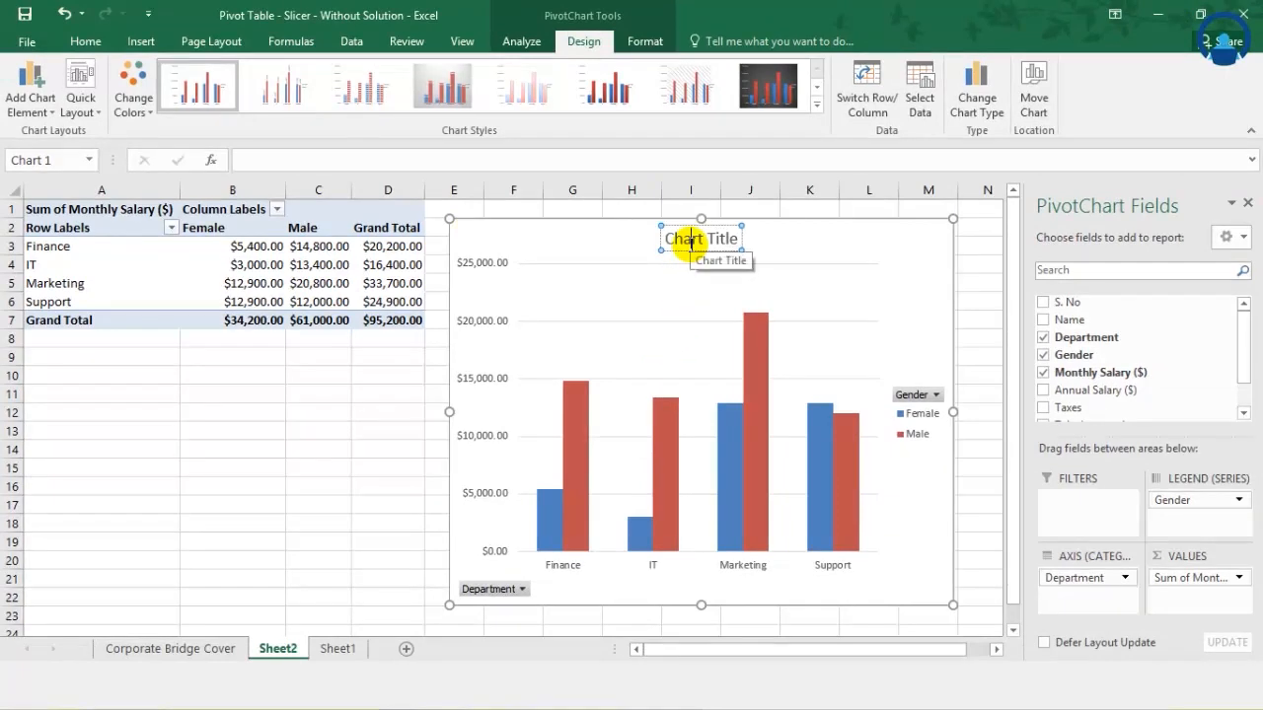
Change the PivotChart's title text to "Monthly Salary"
drag(663, 239, 744, 247)
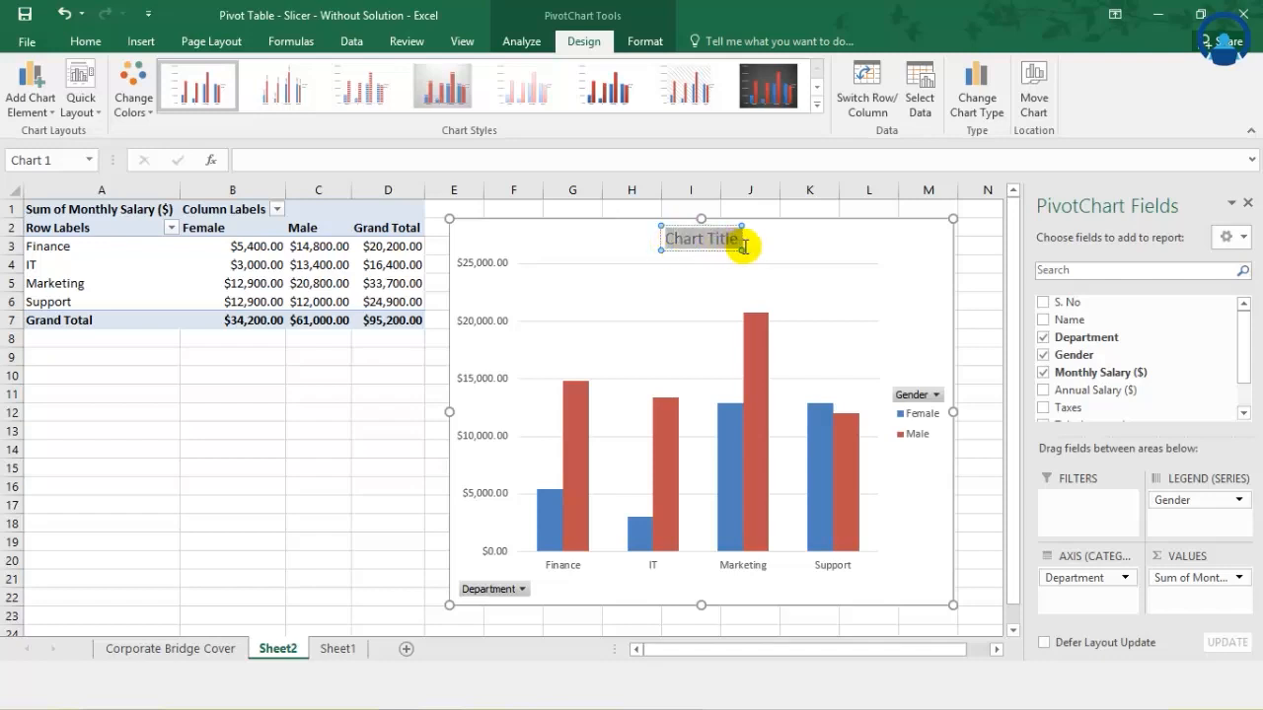
text(Monthly S)
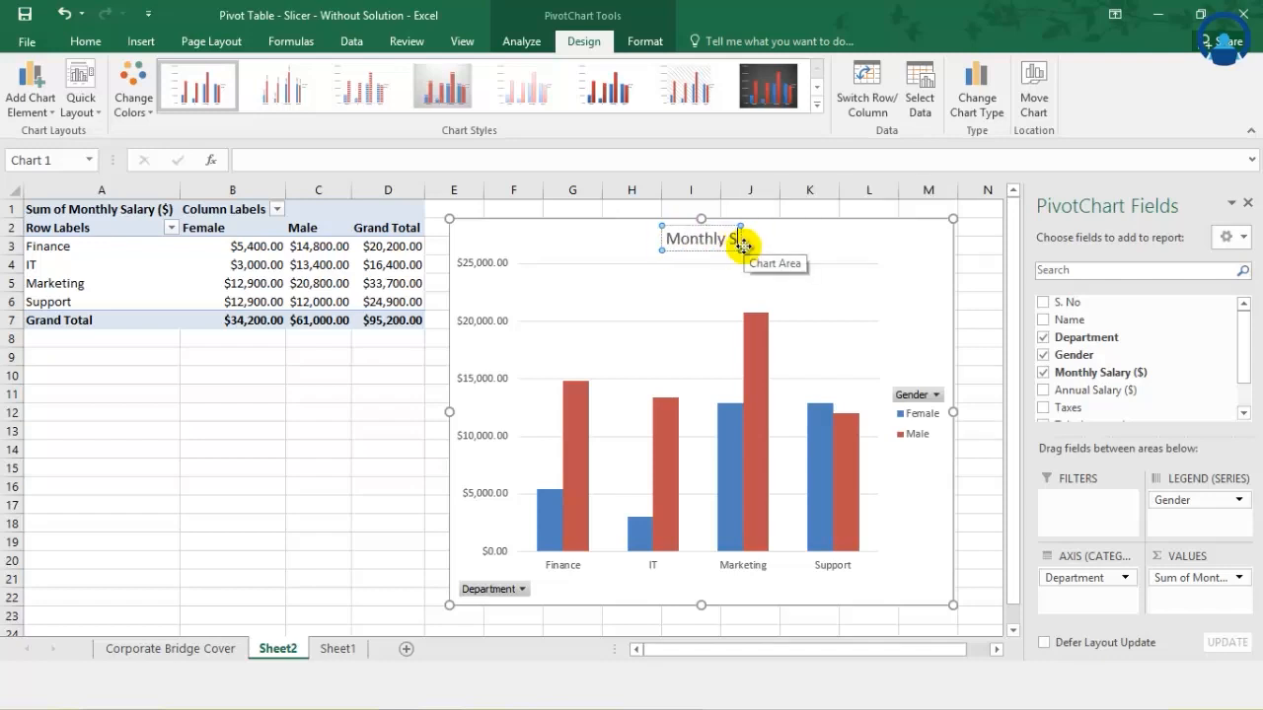
text(alary)
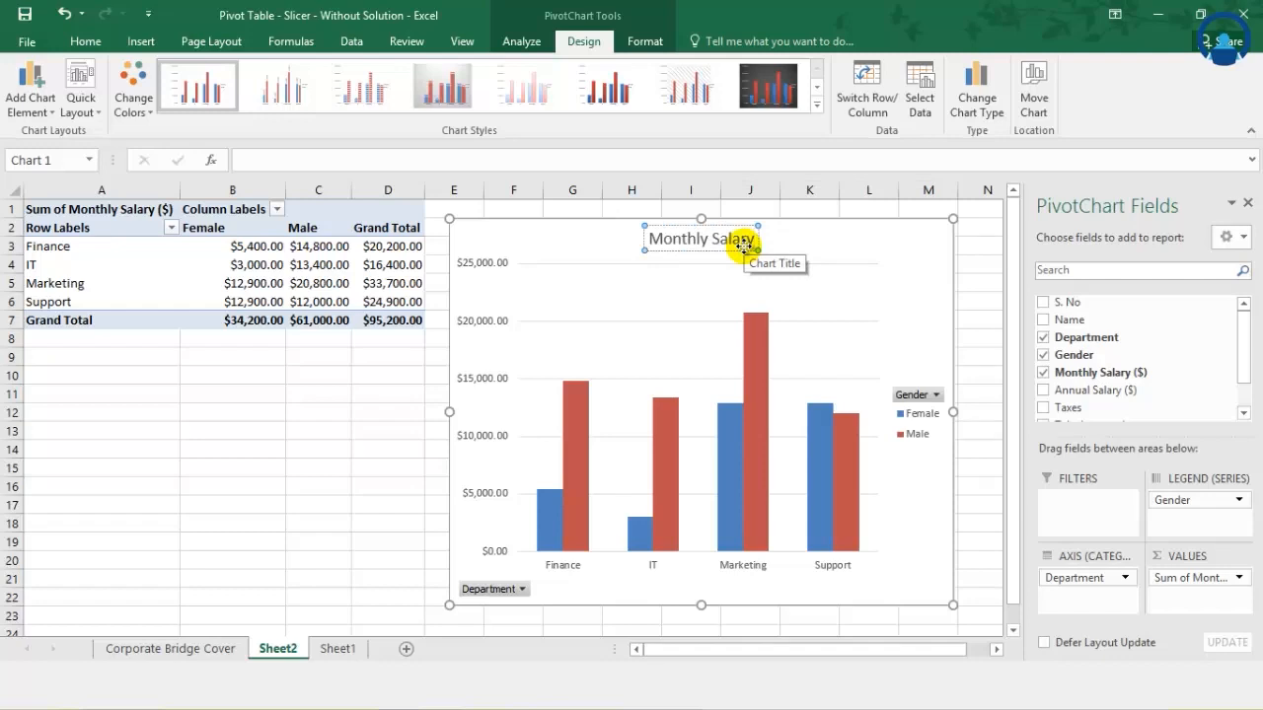
click(641, 578)
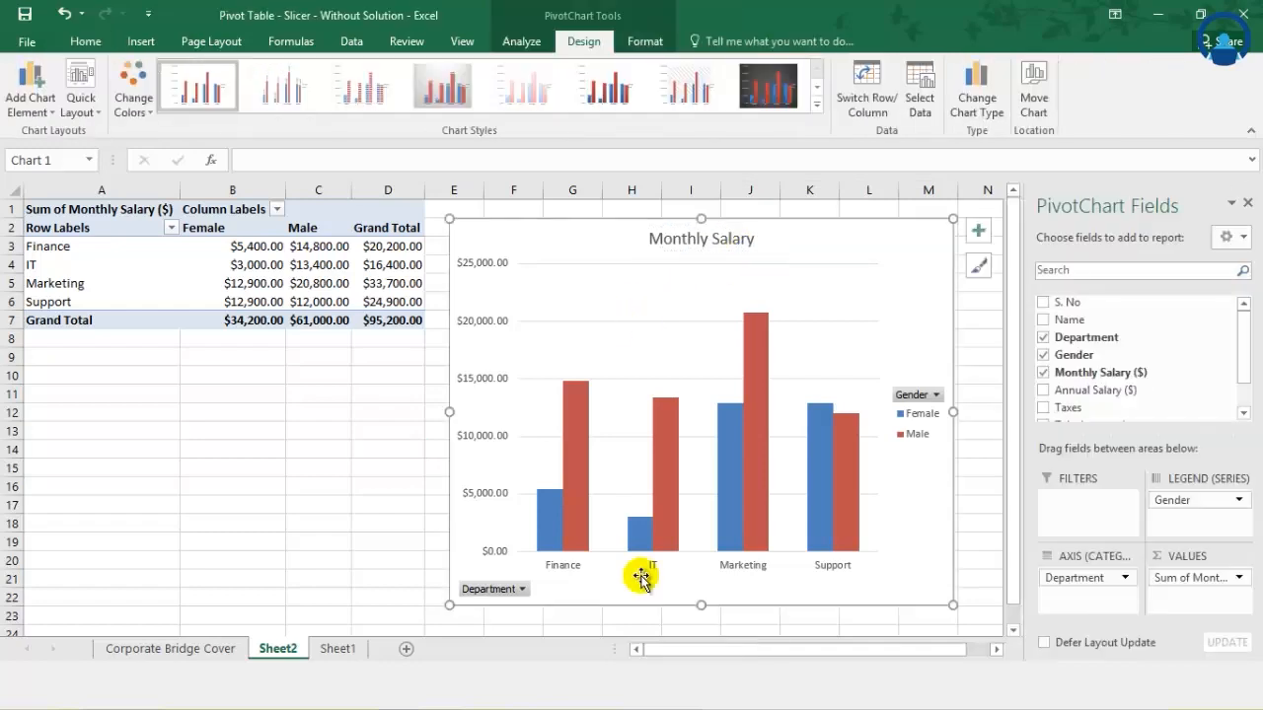